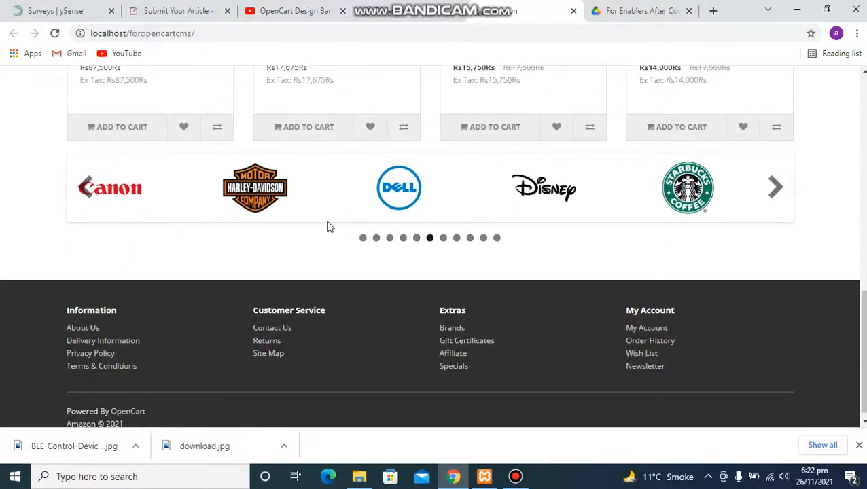
Review the storefront home page's slideshow and brand carousel, and return to the store admin.
scroll(324, 263, "down", 1)
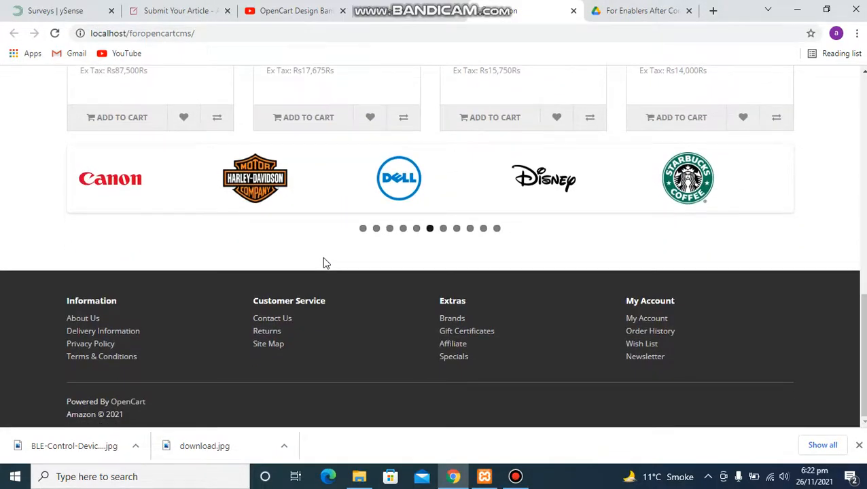
scroll(324, 263, "up", 10)
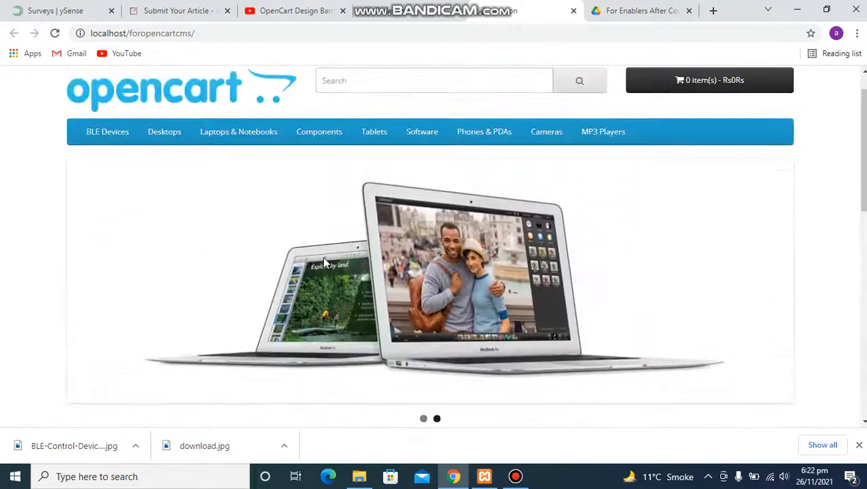
scroll(323, 257, "up", 1)
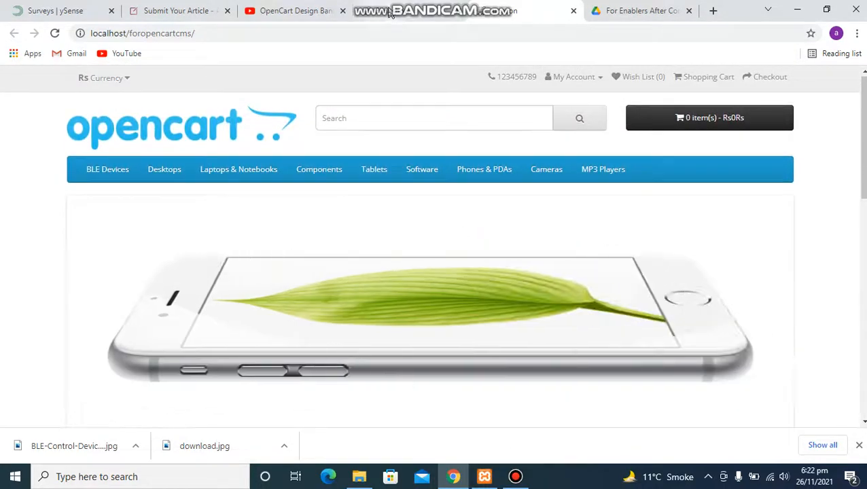
left_click(390, 14)
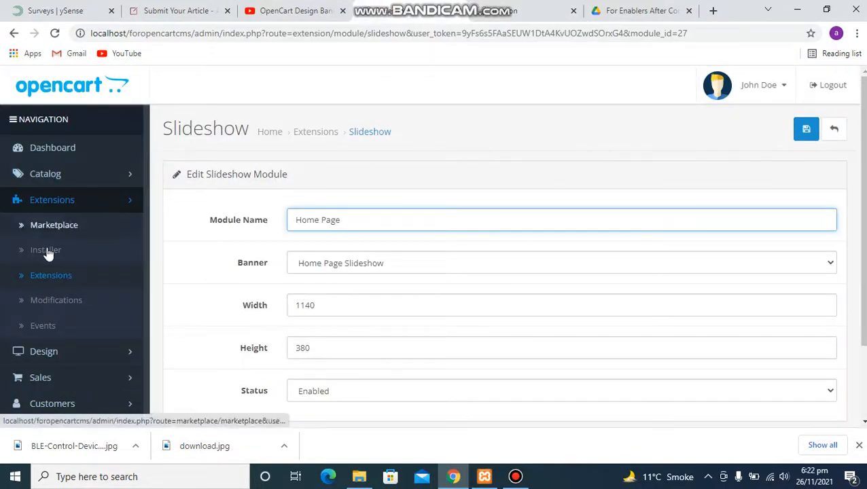
left_click(68, 206)
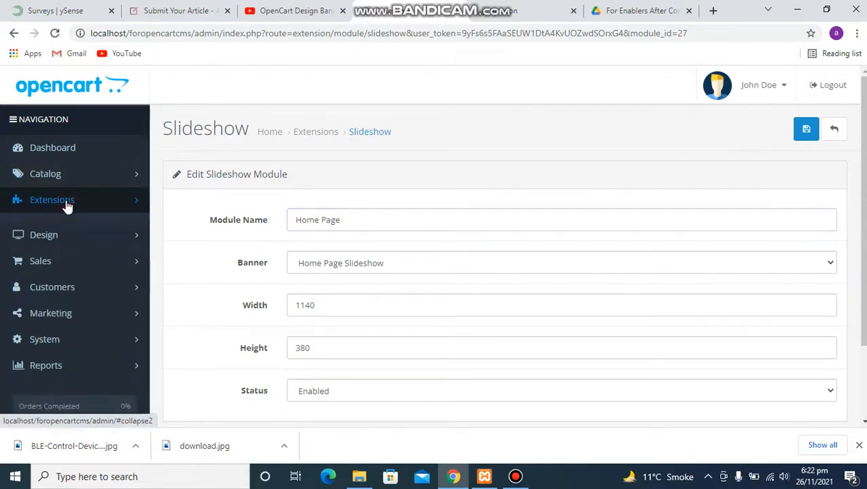
left_click(59, 231)
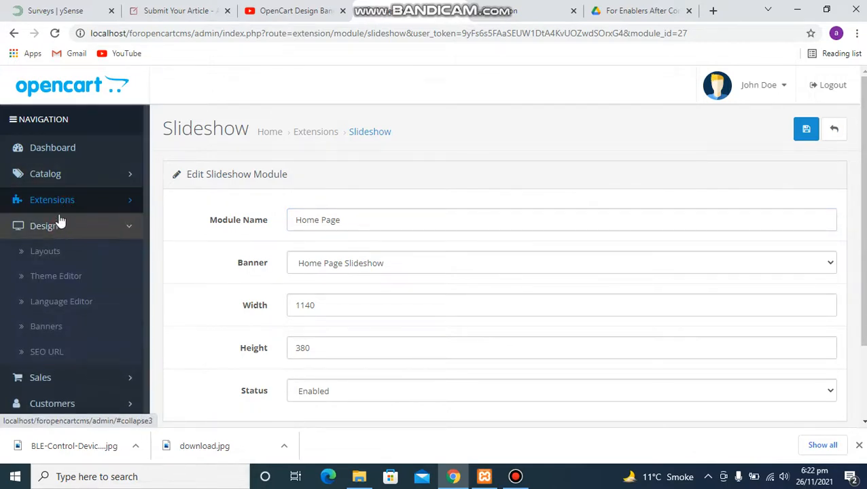
left_click(59, 232)
left_click(59, 233)
left_click(67, 204)
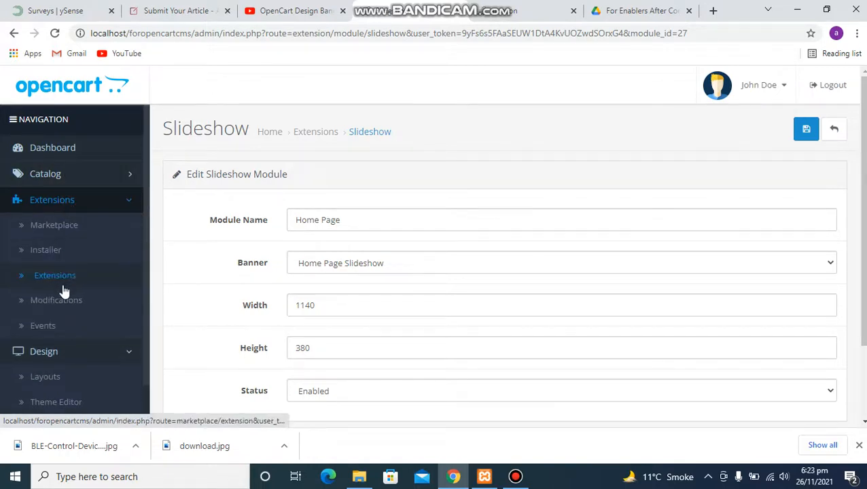
left_click(57, 276)
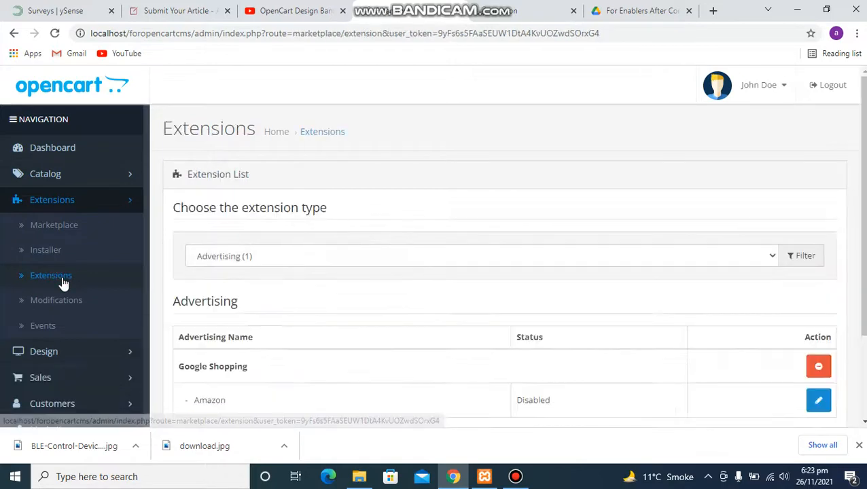
Open the Home Page Slideshow banner from the design banners for editing and bring its slide list into view.
left_click(76, 206)
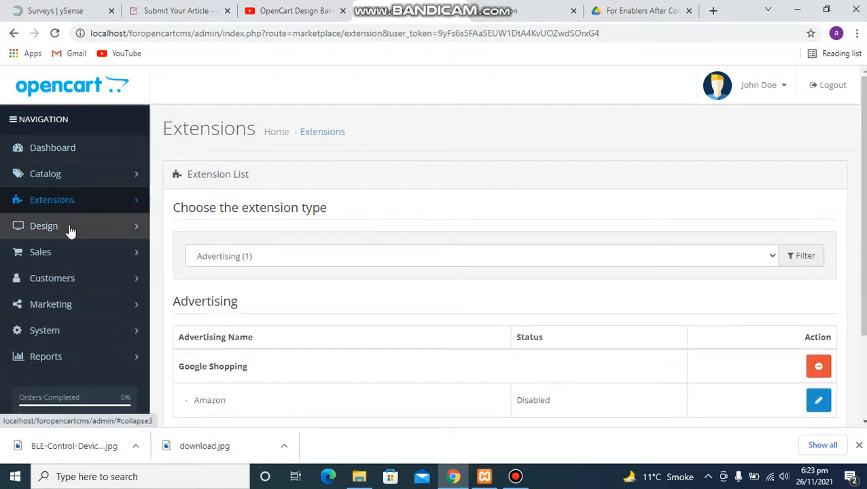
left_click(68, 226)
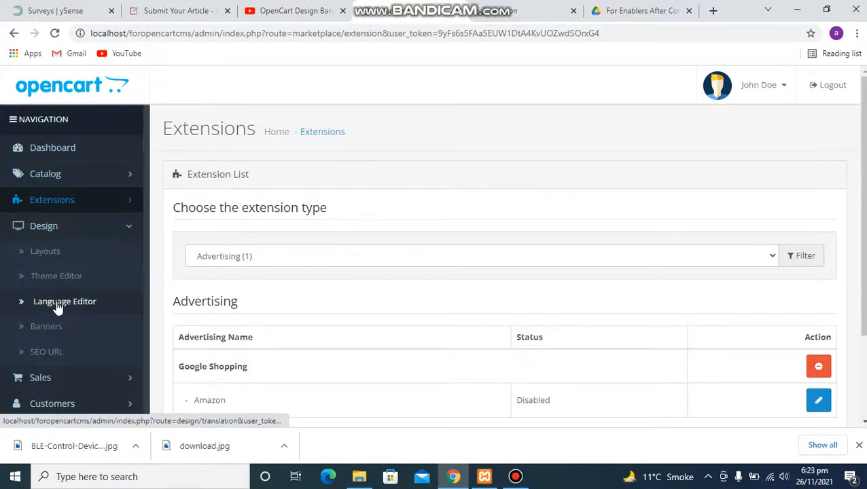
left_click(54, 327)
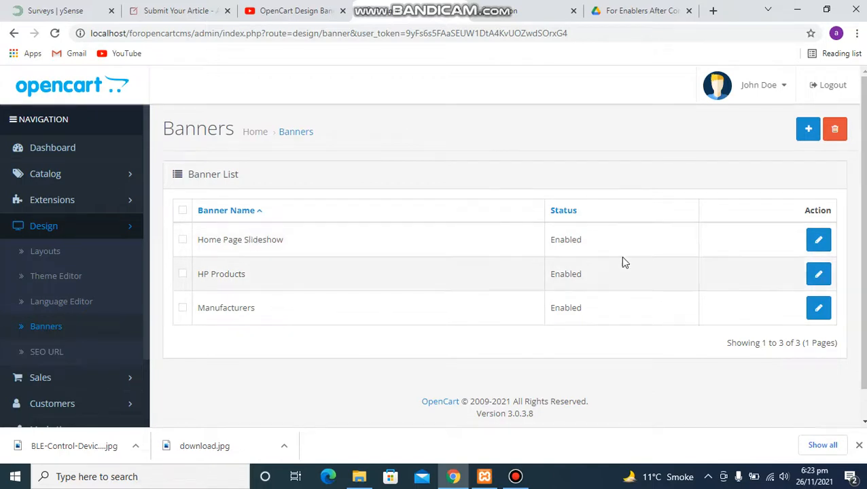
left_click(820, 242)
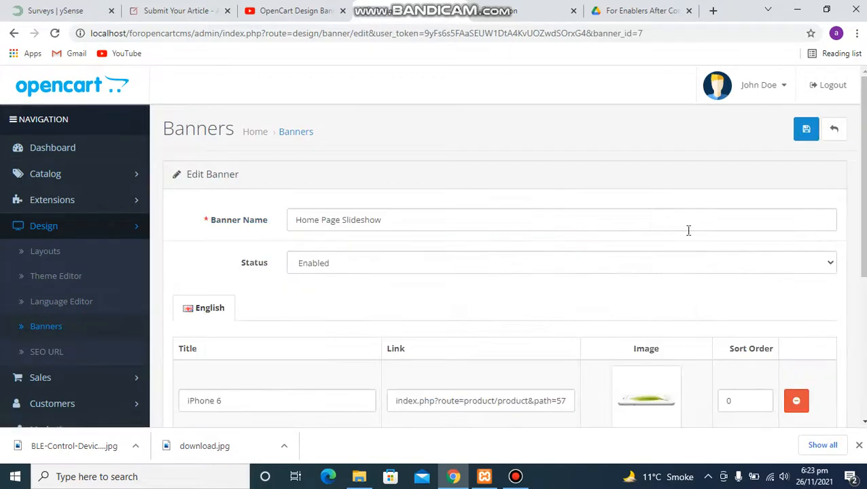
scroll(438, 330, "down", 4)
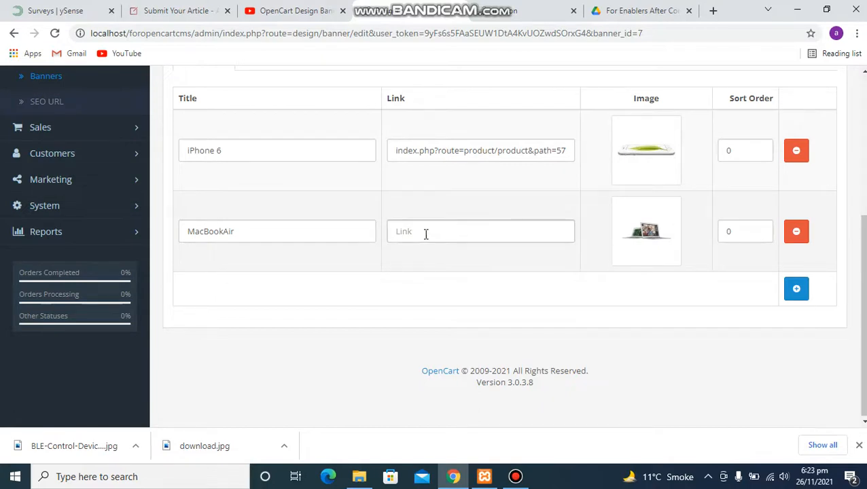
Add a new slide to the Home Page Slideshow banner and title it BLE.
left_click(797, 288)
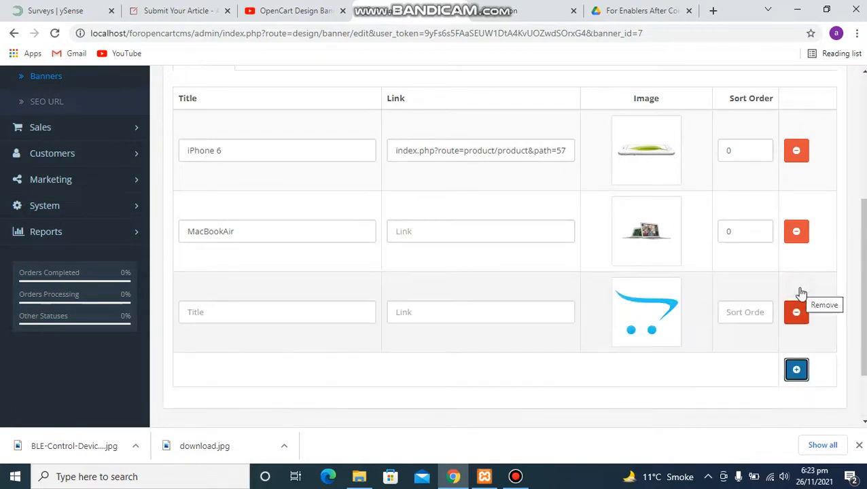
left_click(228, 308)
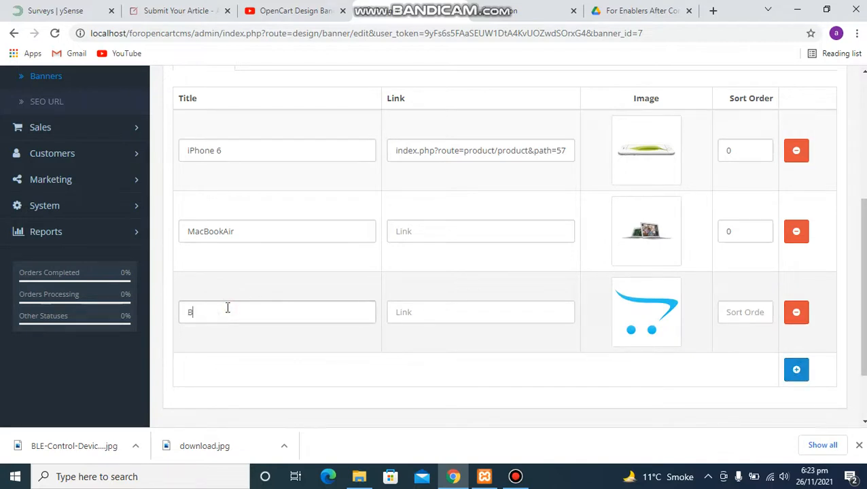
left_click(447, 313)
Open the BLE Wrist Watches product from the storefront's BLE Devices category and copy the page's URL.
left_click(510, 17)
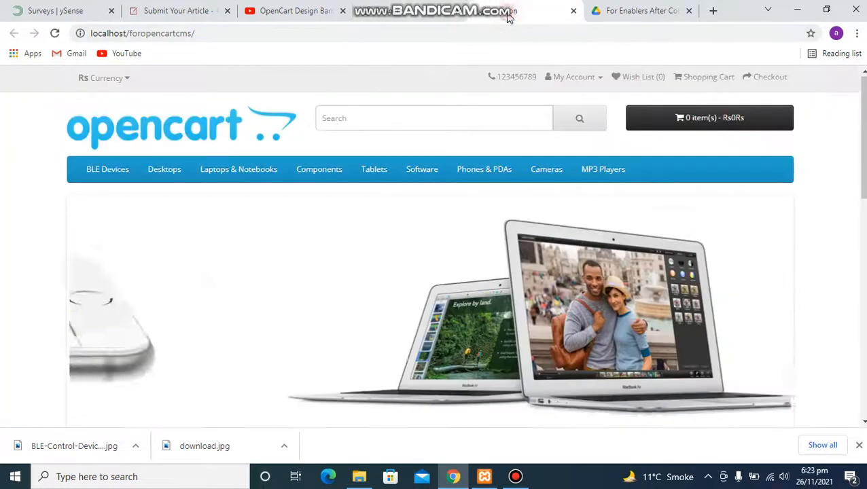
left_click(107, 170)
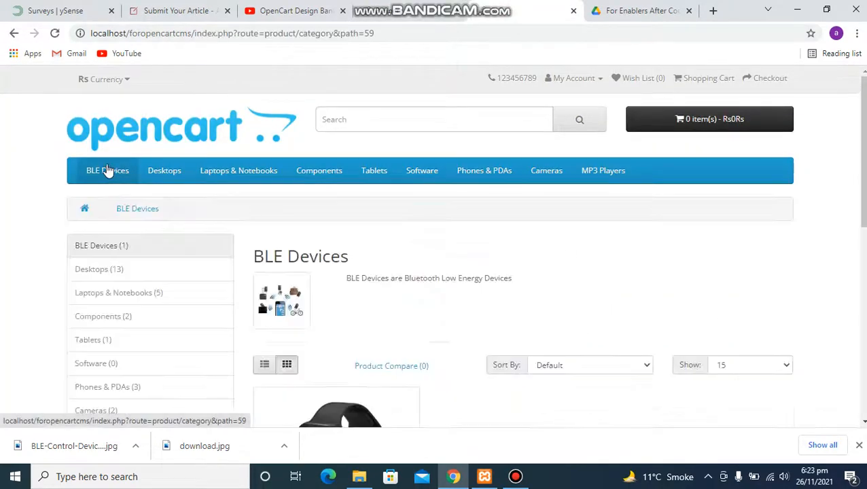
scroll(398, 317, "down", 2)
scroll(399, 317, "down", 2)
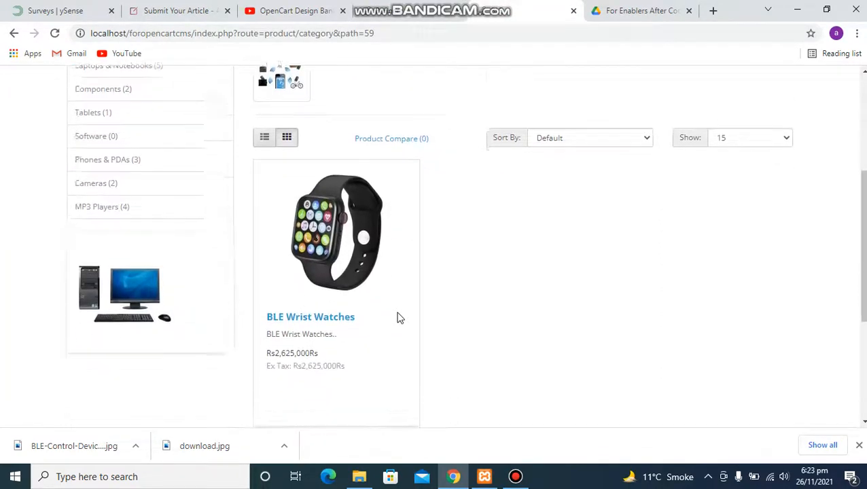
left_click(300, 263)
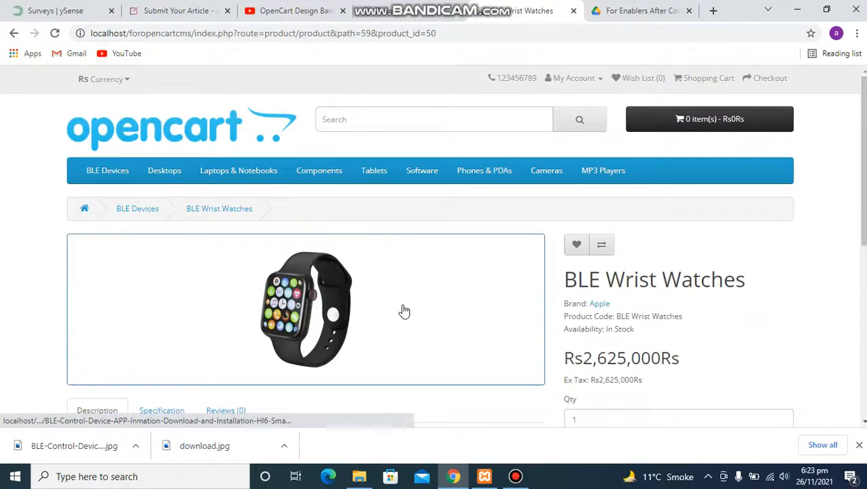
scroll(403, 311, "down", 2)
scroll(402, 311, "up", 2)
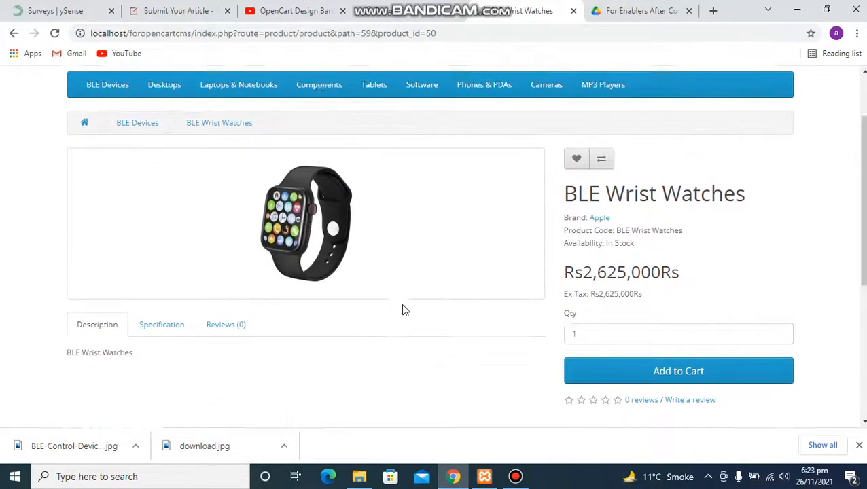
left_click(376, 32)
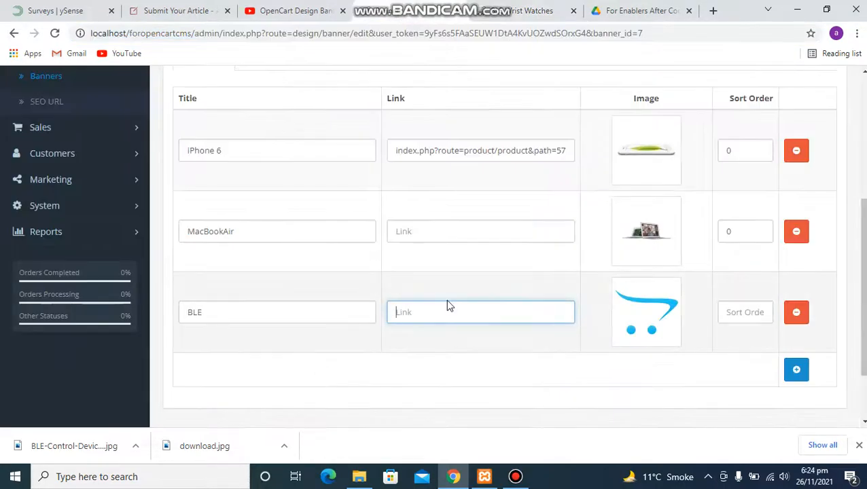
Set the BLE slide's link to the copied BLE Wrist Watches product URL.
right_click(418, 312)
key("ctrl+v")
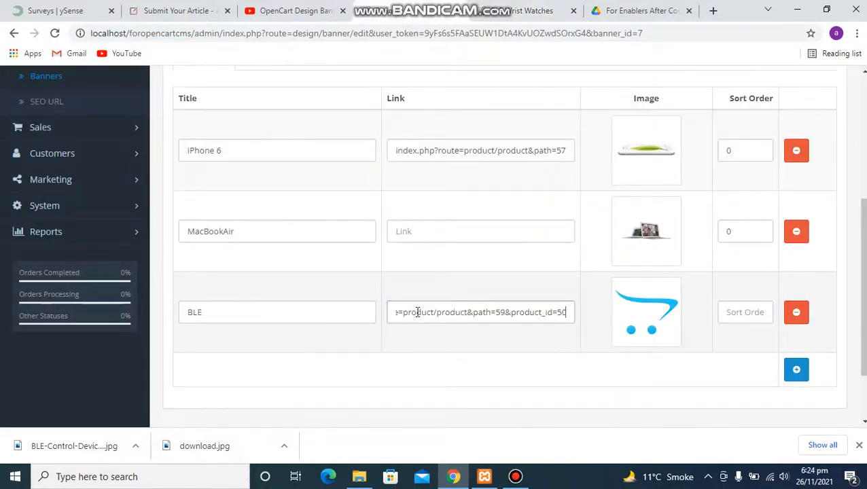
left_click(421, 313)
Assign the black smartwatch picture from the Image Manager as the BLE slide's image.
left_click(666, 312)
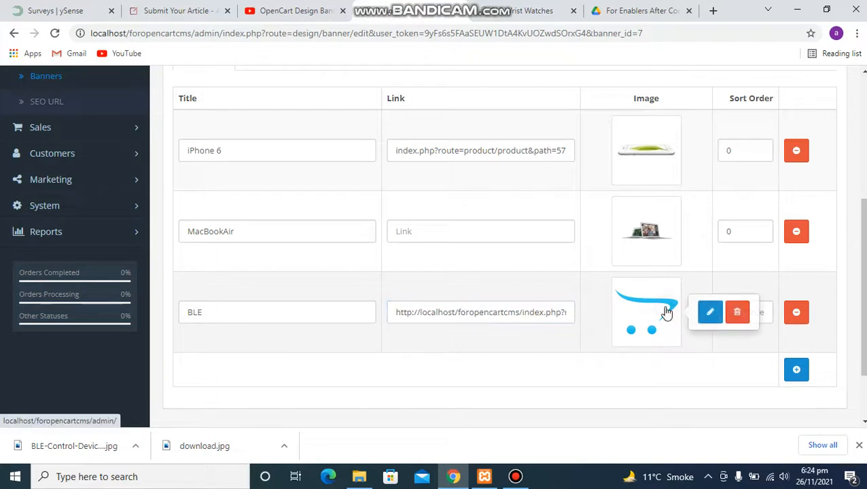
left_click(714, 315)
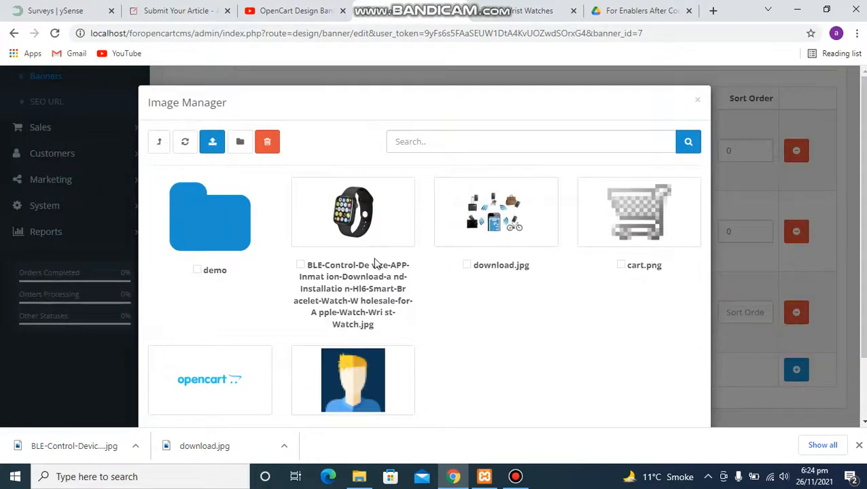
left_click(373, 193)
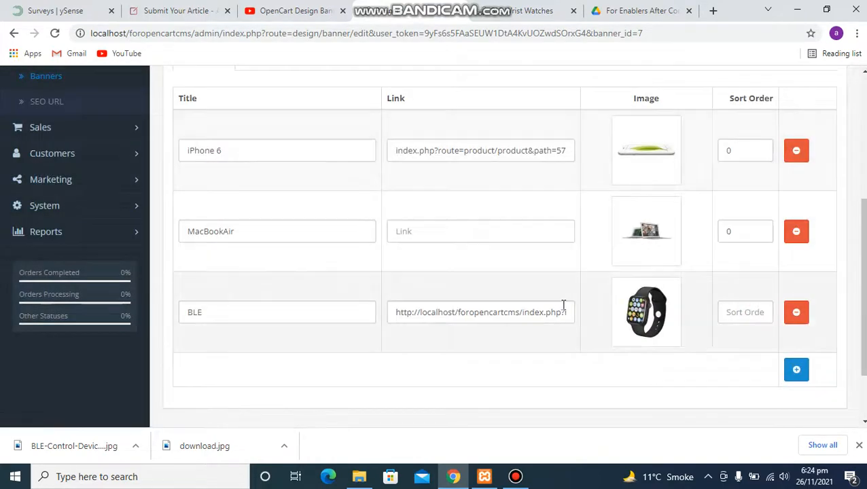
Check the Home Page Slideshow banner's name and slide entries, and save the banner.
scroll(564, 305, "down", 2)
scroll(563, 305, "up", 4)
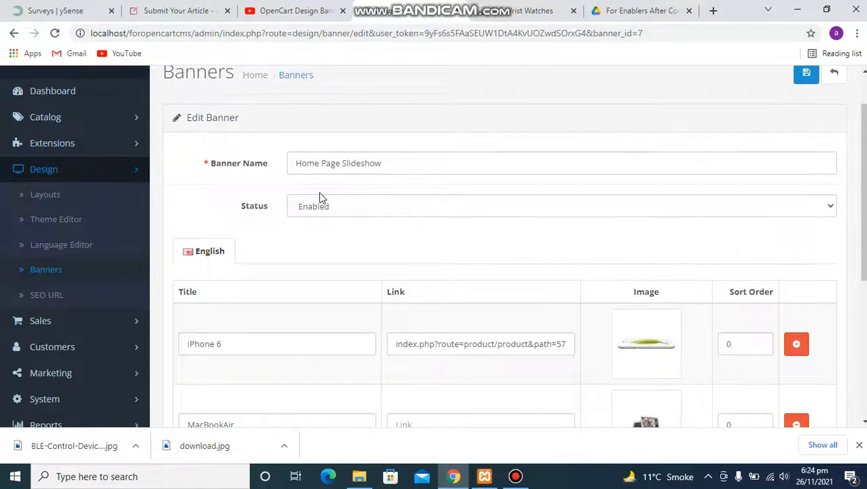
triple_click(304, 163)
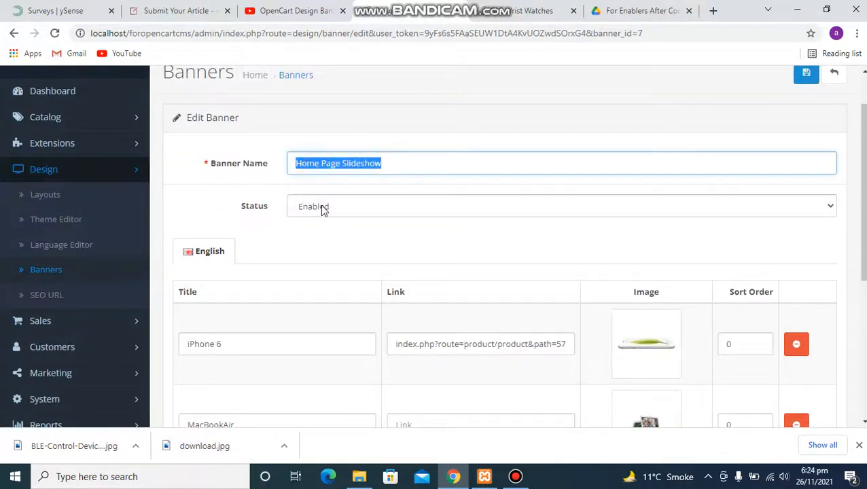
scroll(358, 252, "down", 3)
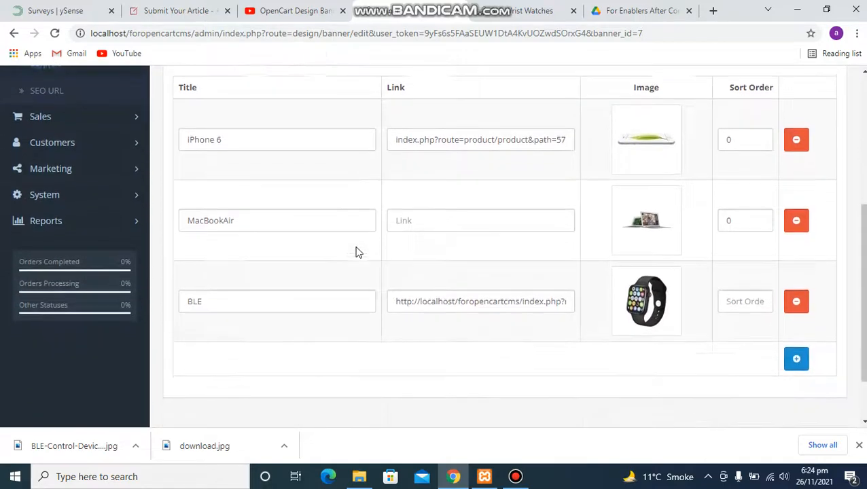
scroll(397, 300, "up", 4)
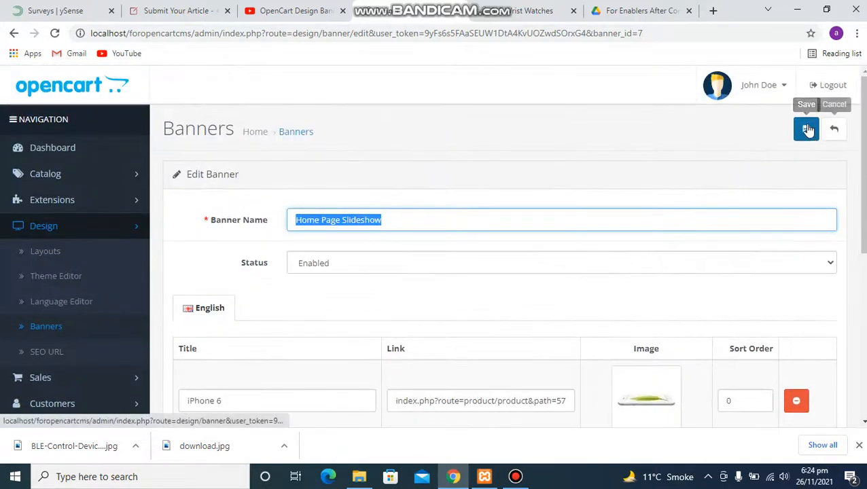
left_click(808, 129)
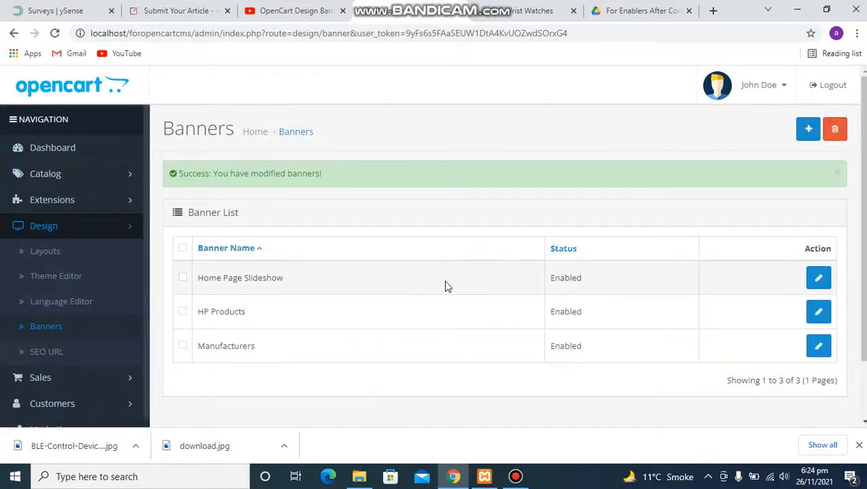
Go to the storefront's home page to check the slideshow.
left_click(514, 15)
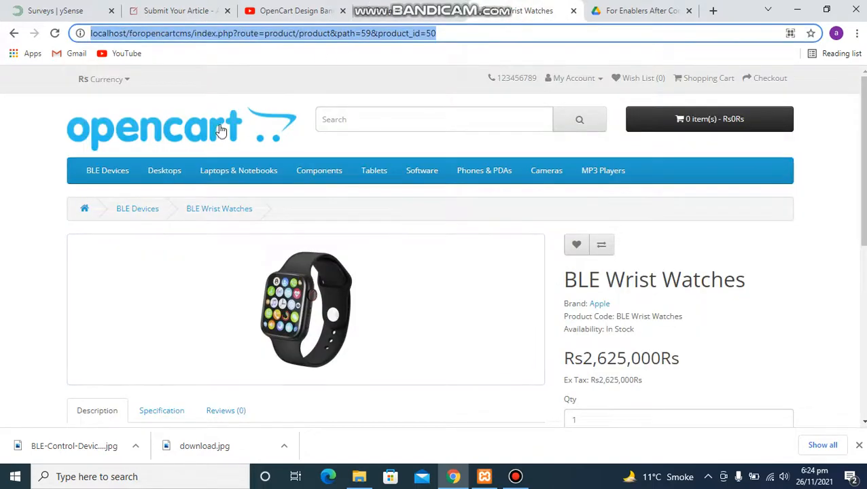
left_click(117, 149)
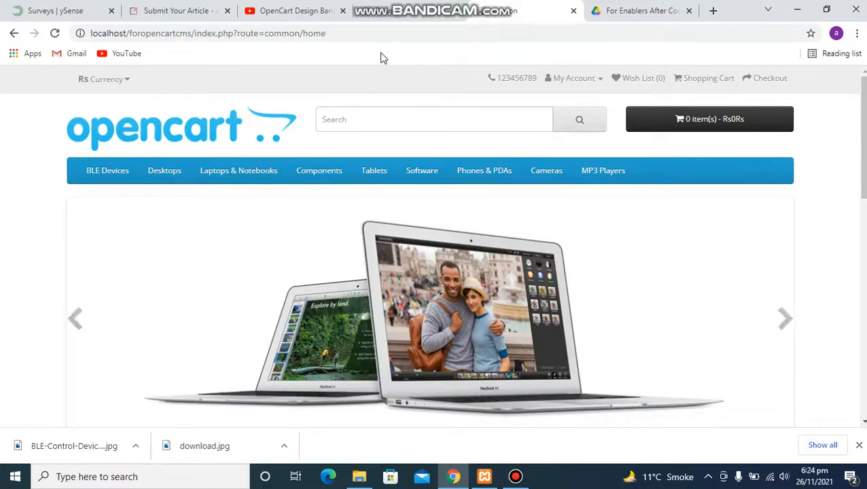
Return to the store admin's Extensions page and filter the extension list to Modules.
left_click(397, 20)
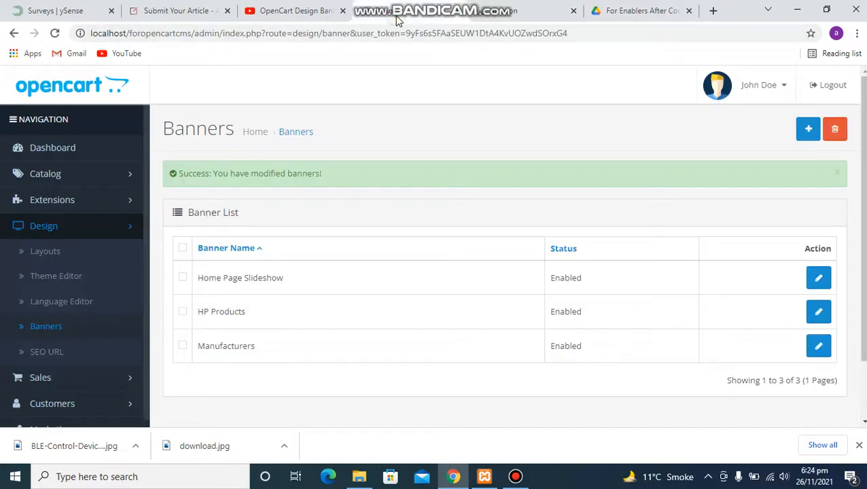
left_click(71, 202)
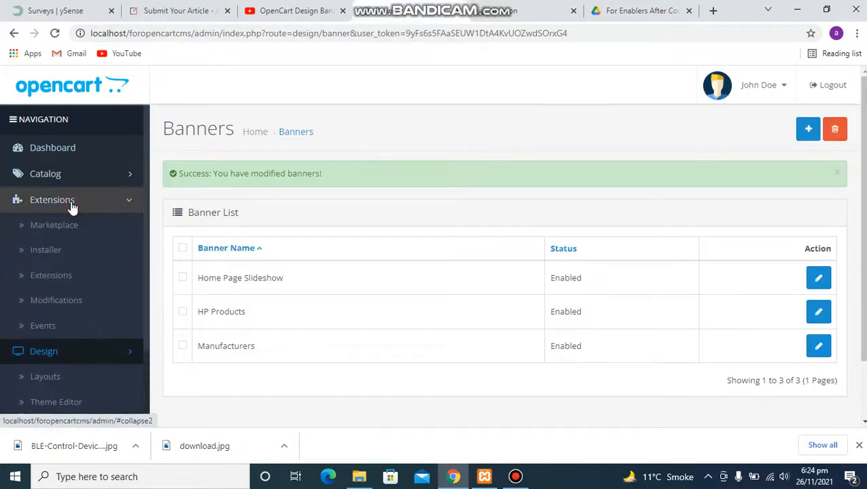
left_click(58, 275)
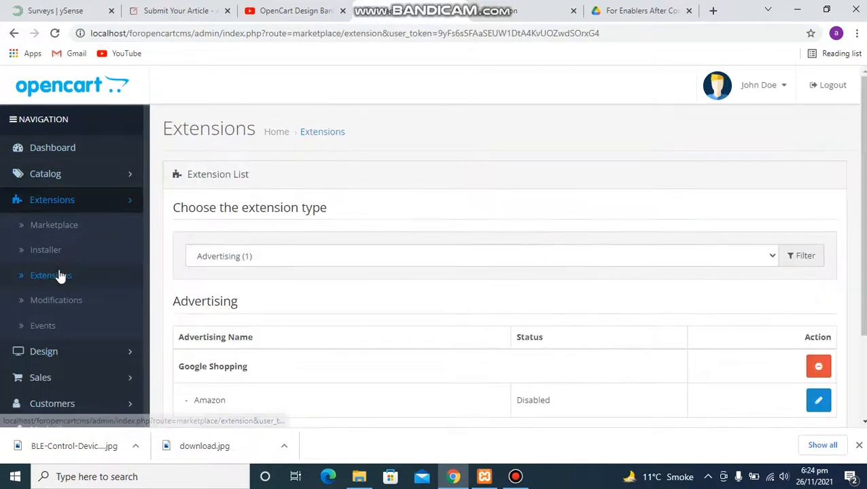
left_click(371, 261)
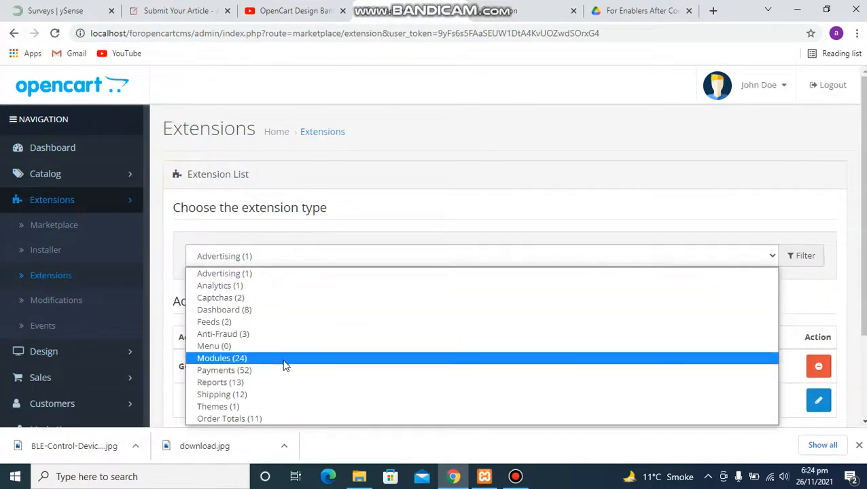
left_click(282, 362)
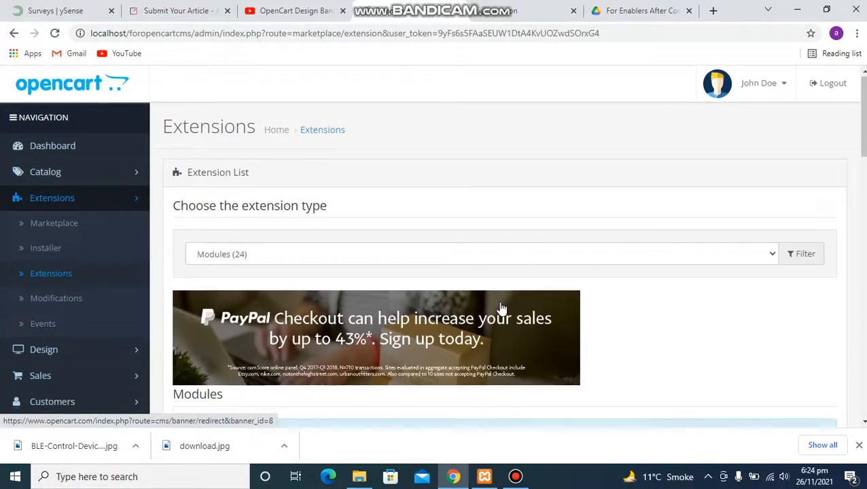
Find the Slideshow module in the module list and open its Home Page entry for editing.
scroll(501, 310, "down", 5)
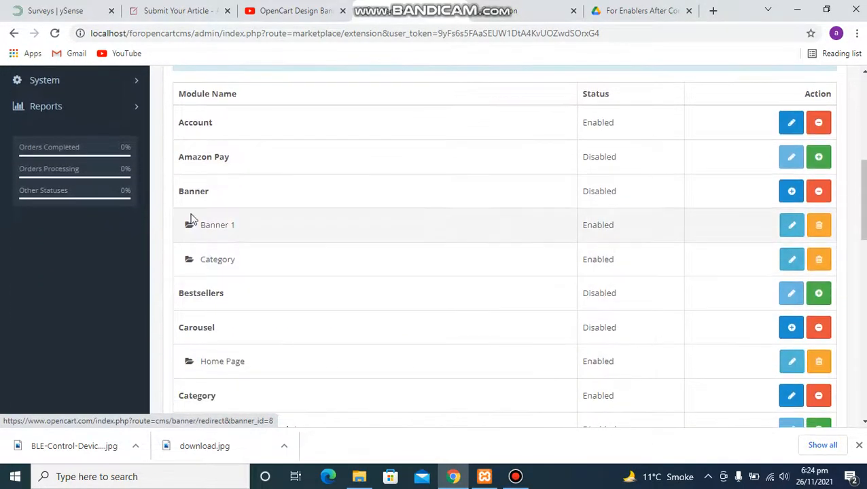
scroll(245, 267, "down", 2)
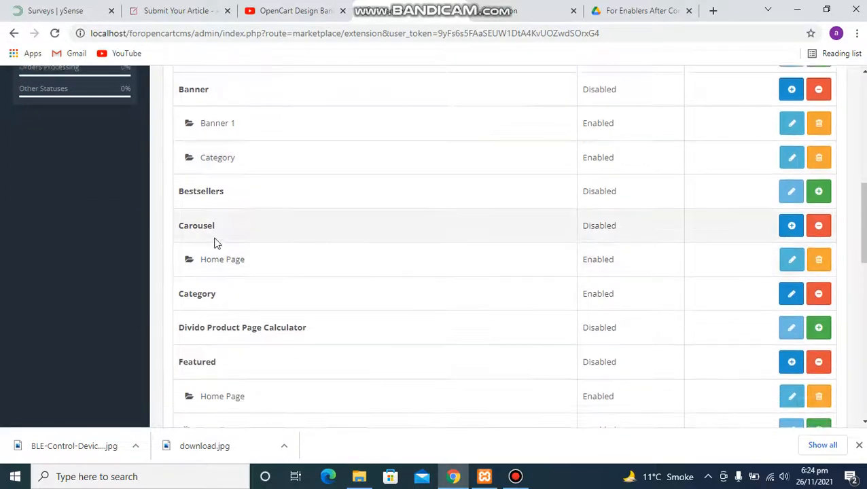
scroll(325, 315, "down", 3)
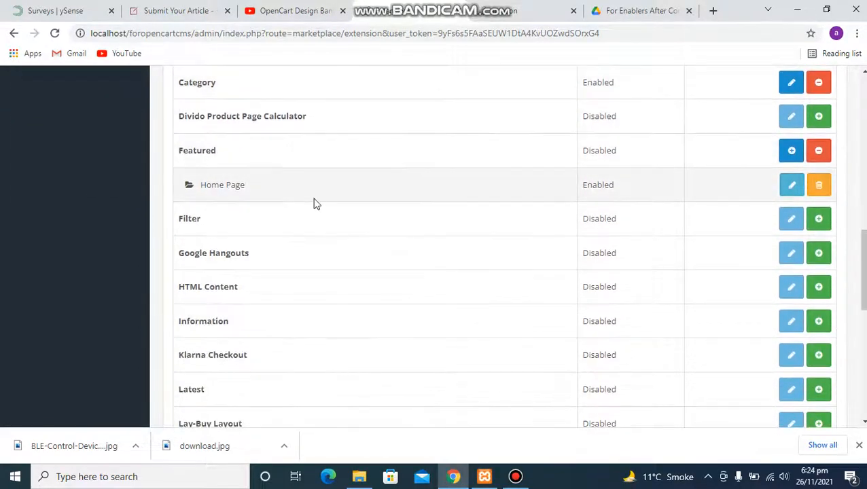
scroll(313, 201, "down", 3)
scroll(313, 201, "down", 4)
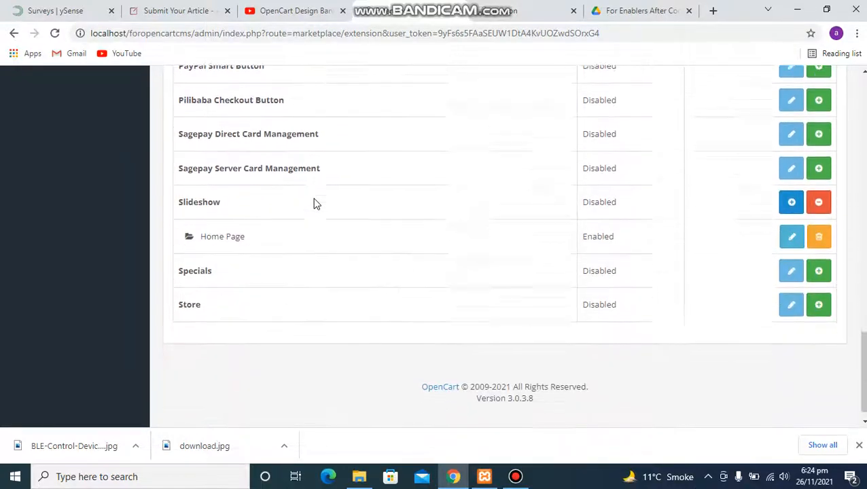
double_click(202, 182)
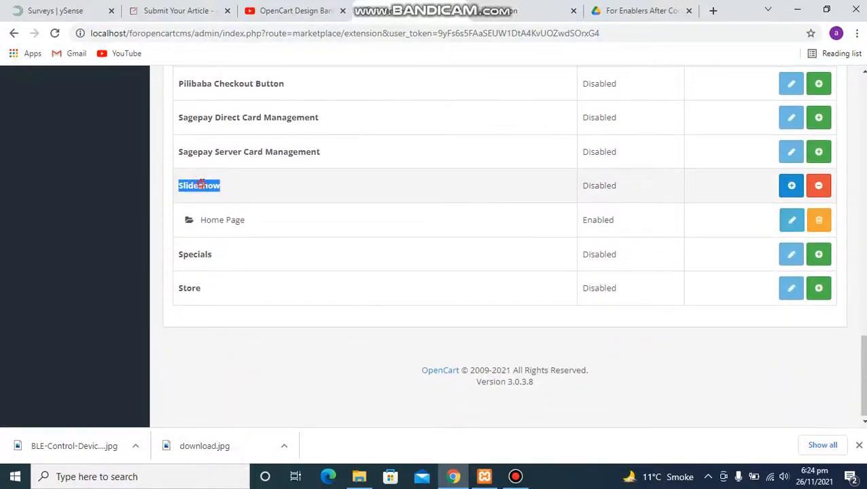
left_click_drag(202, 182, 217, 219)
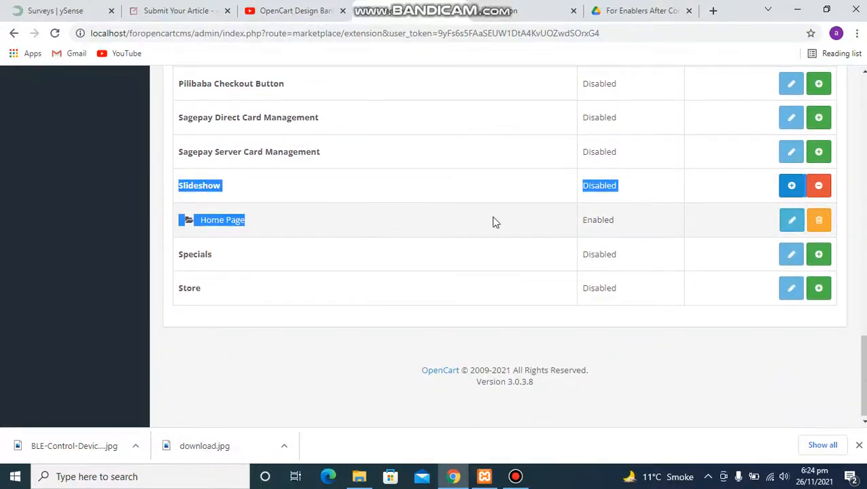
left_click(792, 221)
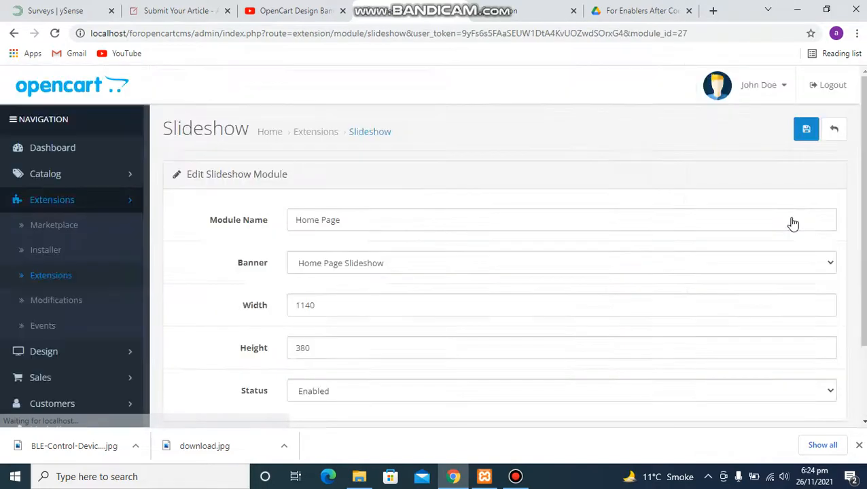
Choose Home Page Slideshow as the module's banner, check the remaining settings and save the module.
left_click(355, 218)
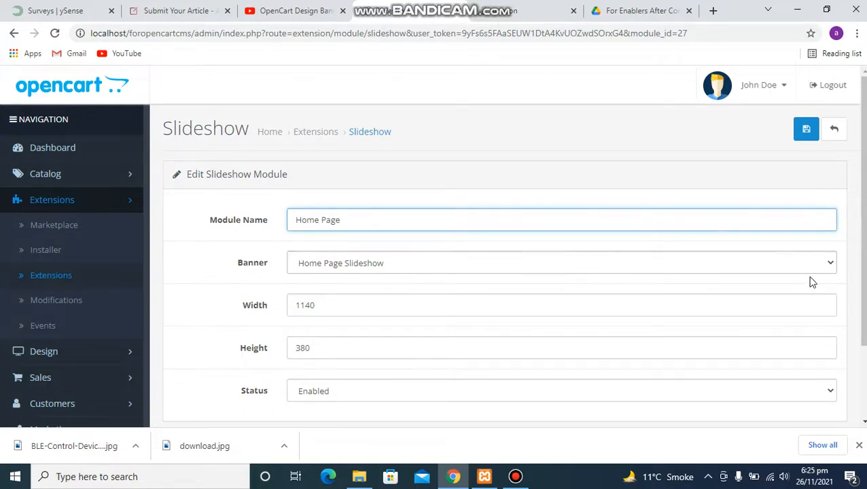
left_click(831, 265)
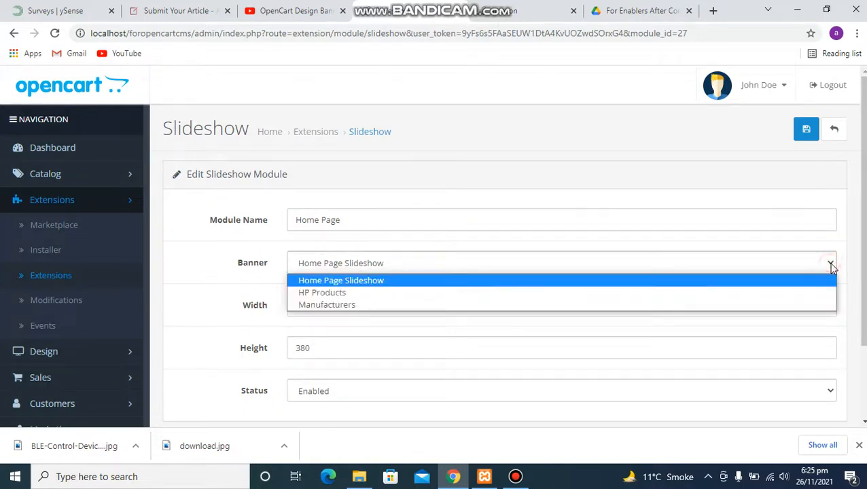
left_click(374, 281)
left_click(353, 270)
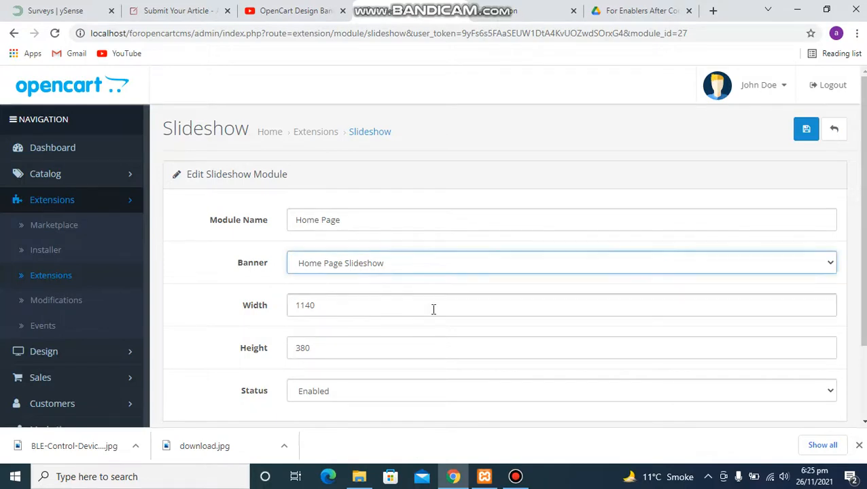
scroll(434, 310, "down", 1)
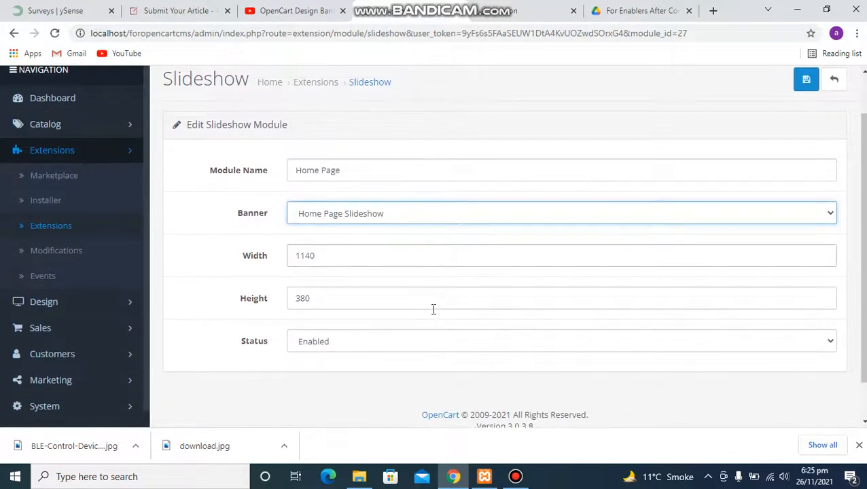
scroll(368, 333, "up", 1)
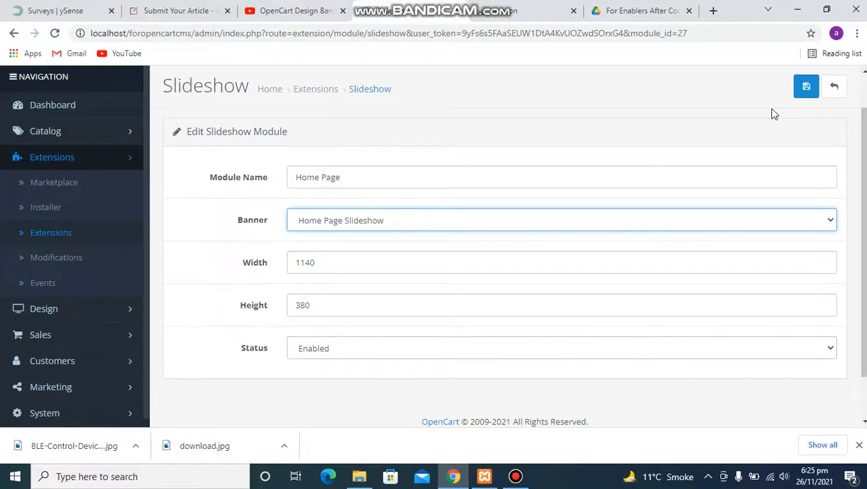
left_click(805, 89)
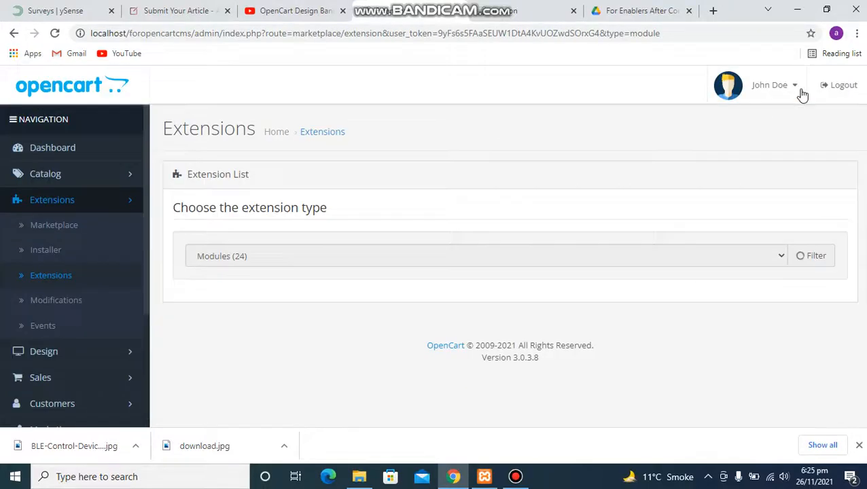
Reload the storefront home page and advance the slideshow to the black smartwatch slide.
left_click(524, 11)
left_click(252, 32)
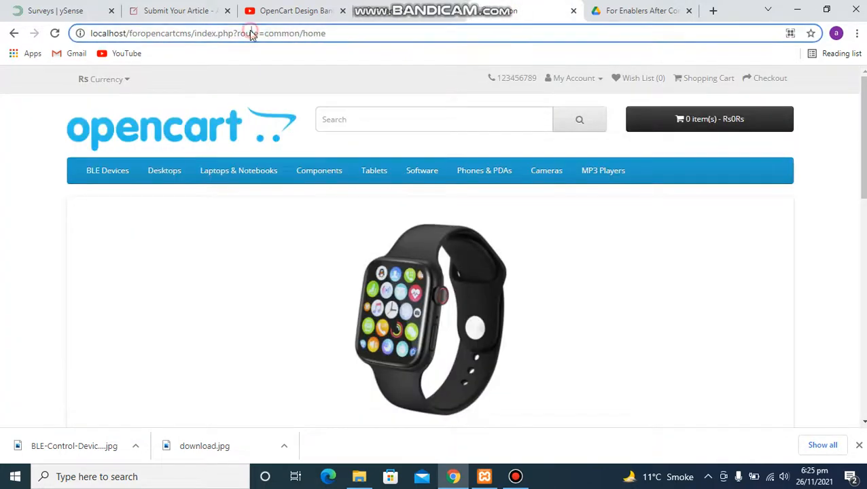
key("Return")
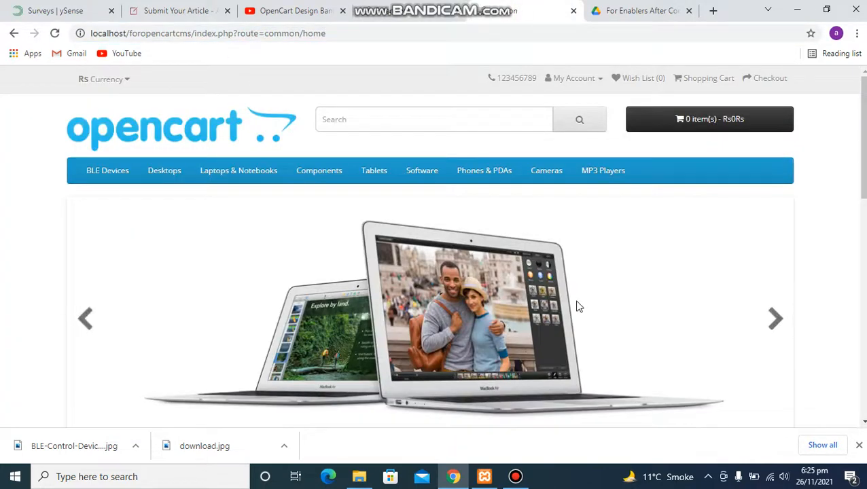
left_click(775, 323)
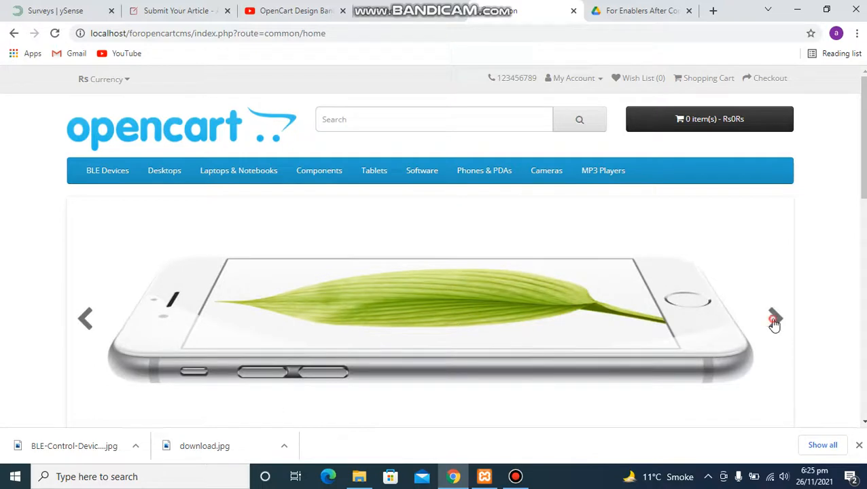
left_click(775, 322)
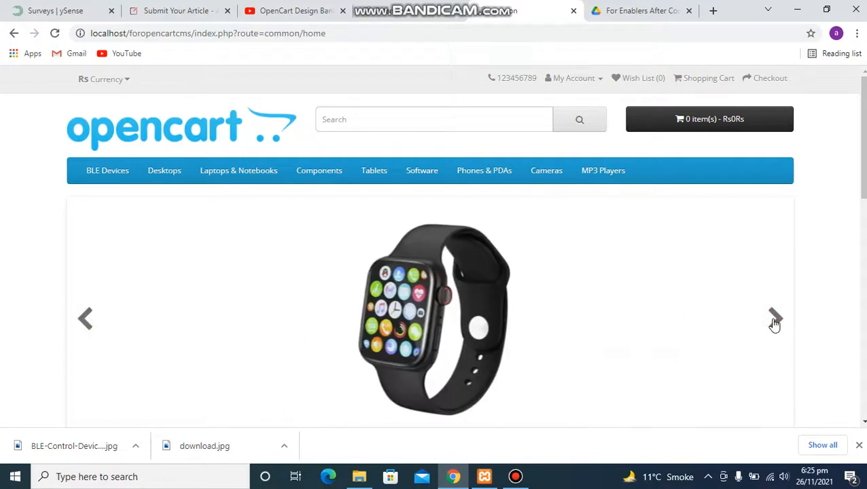
Test the links of the smartwatch slide and the white phone slide, returning to the home page after each.
left_click(414, 313)
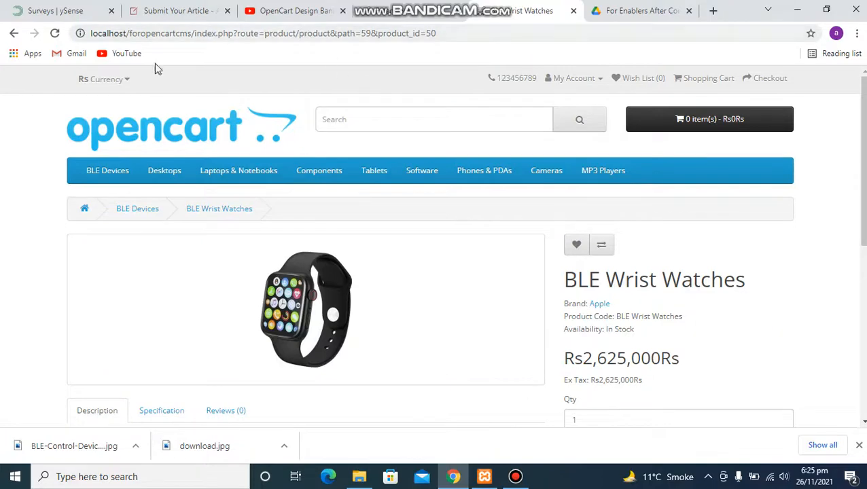
left_click(13, 34)
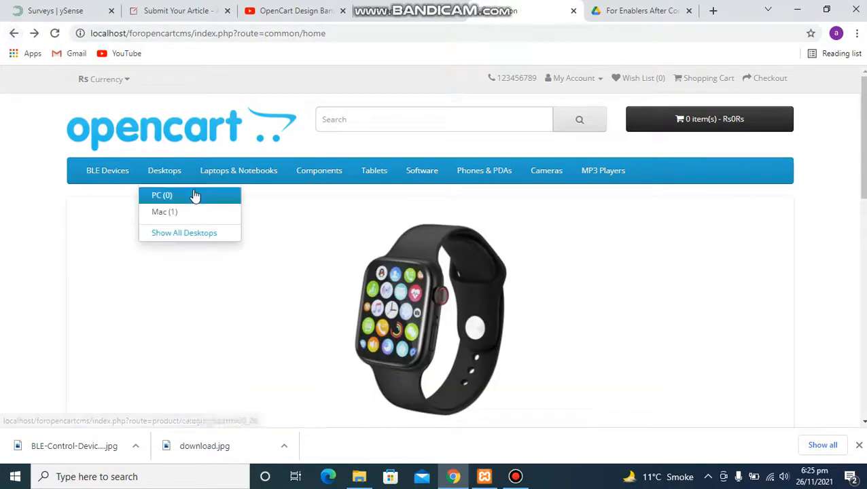
left_click(85, 315)
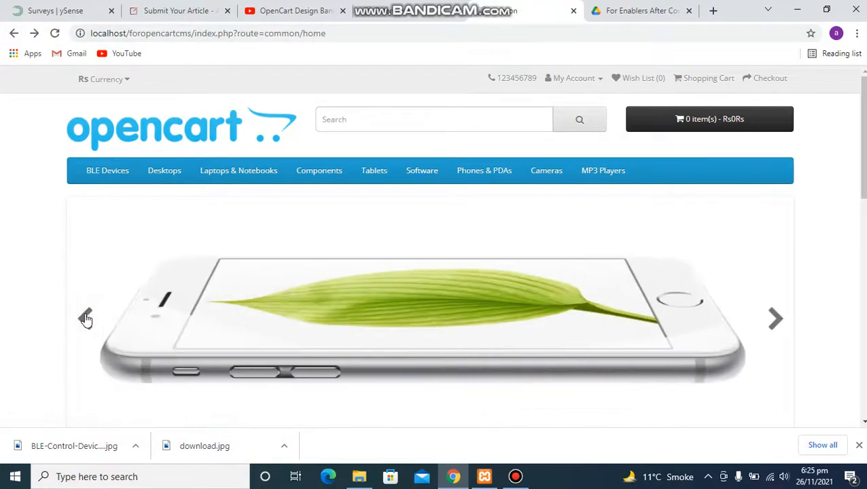
left_click(414, 353)
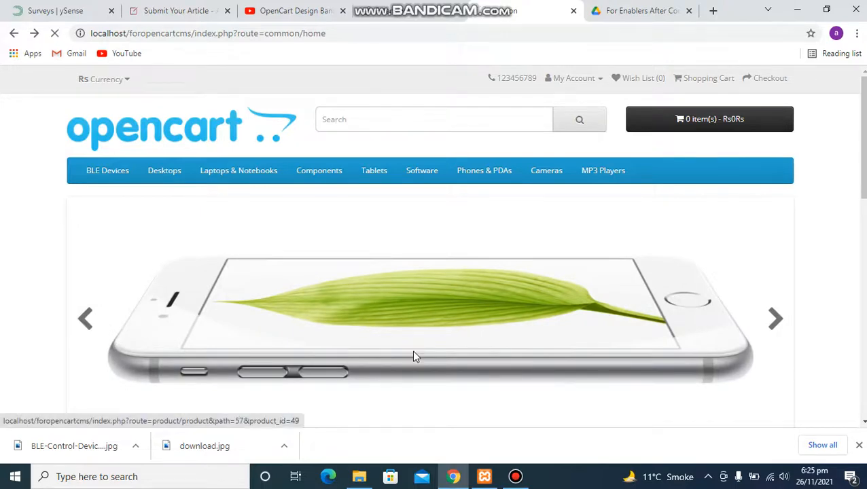
left_click(14, 33)
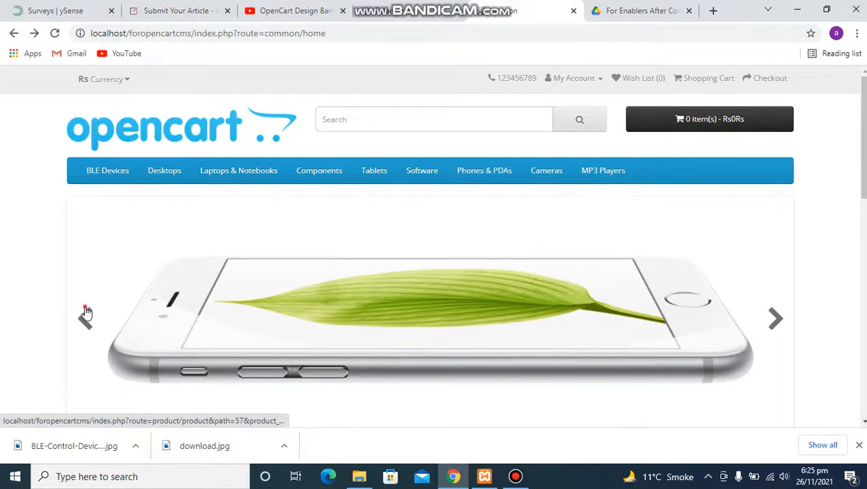
Move the slideshow back to the MacBook slide and inspect the slideshow area on the home page.
left_click(85, 317)
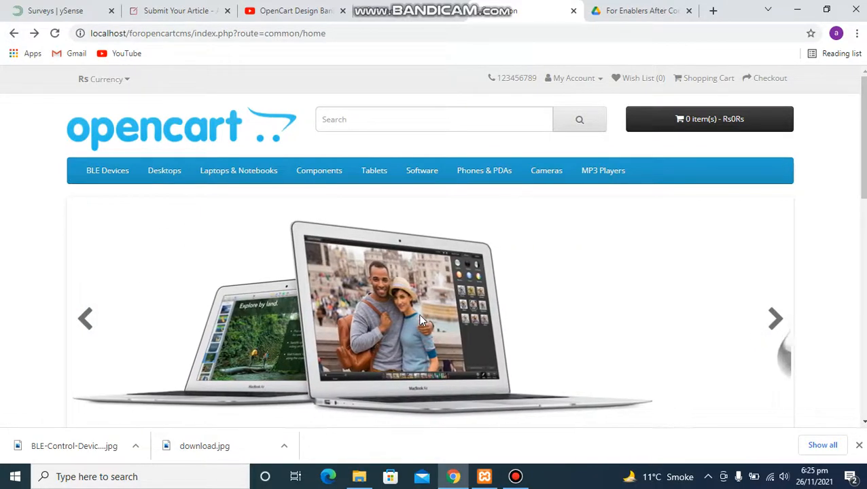
scroll(418, 314, "down", 2)
scroll(404, 169, "up", 2)
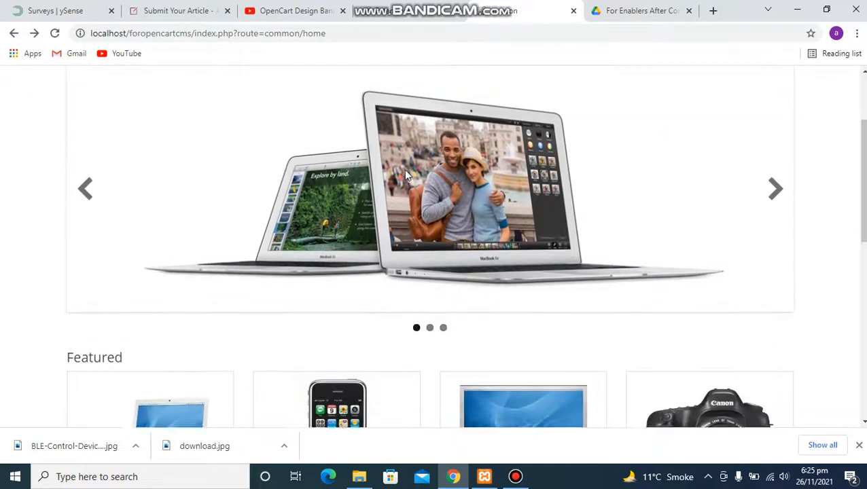
scroll(406, 175, "down", 1)
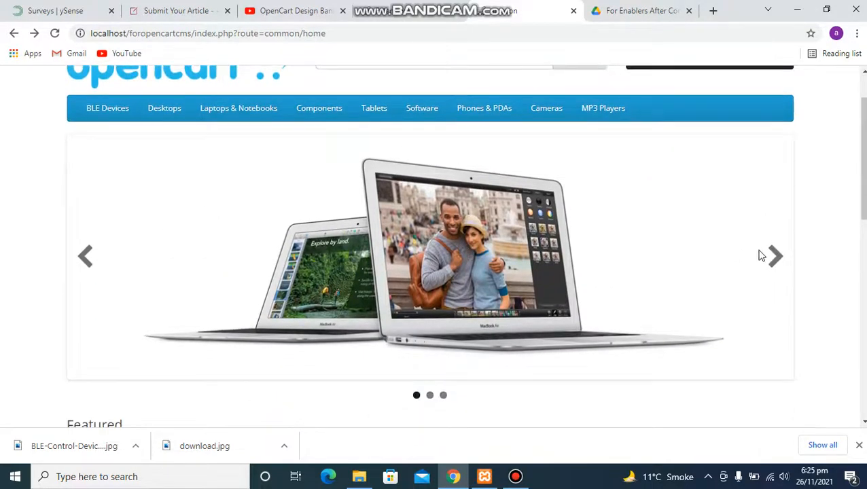
Go back to the admin's Extensions page and review the module list.
left_click(389, 15)
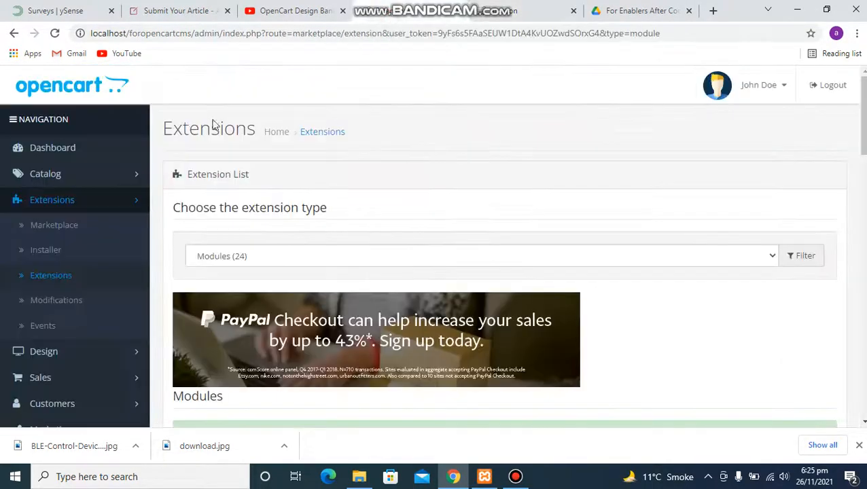
left_click(71, 202)
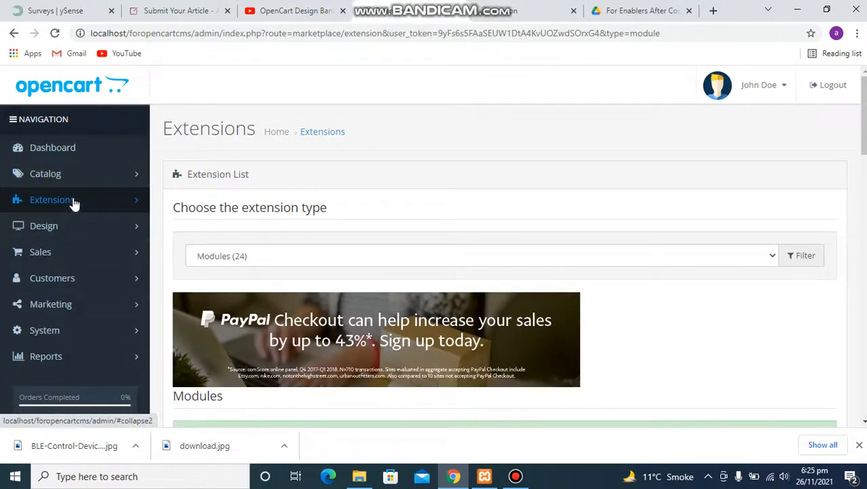
left_click(71, 201)
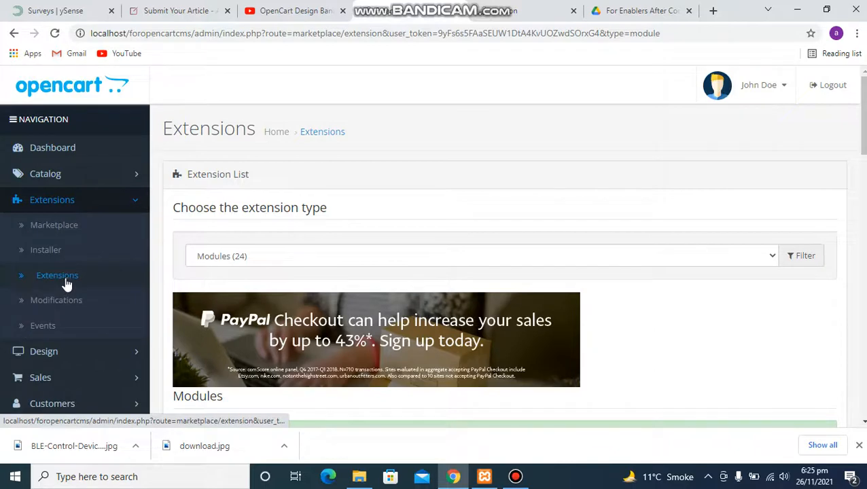
scroll(615, 345, "down", 6)
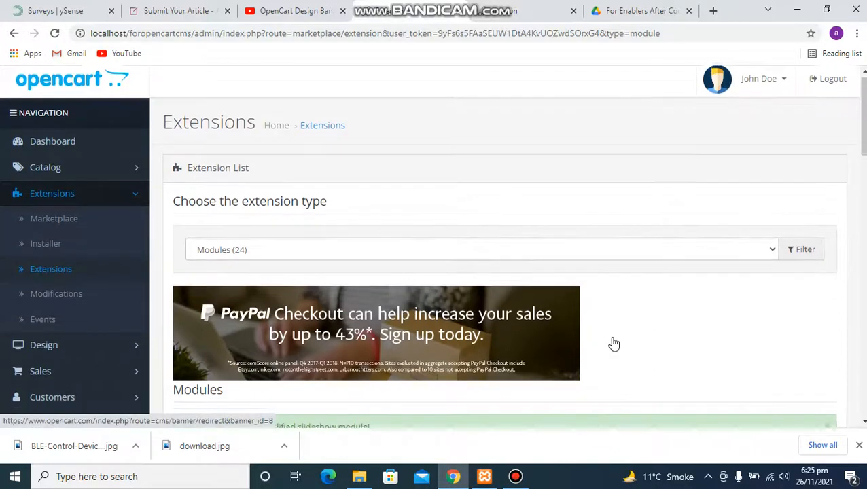
scroll(614, 345, "down", 1)
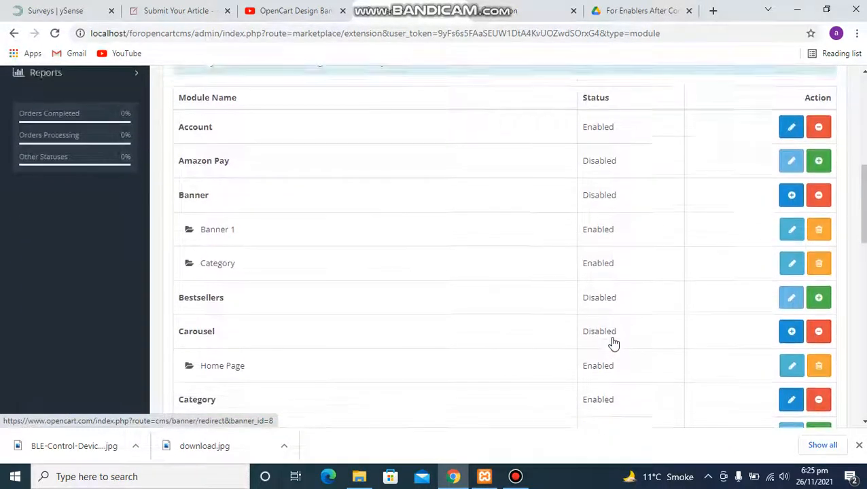
scroll(612, 343, "up", 1)
scroll(612, 343, "down", 1)
left_click_drag(615, 343, 593, 367)
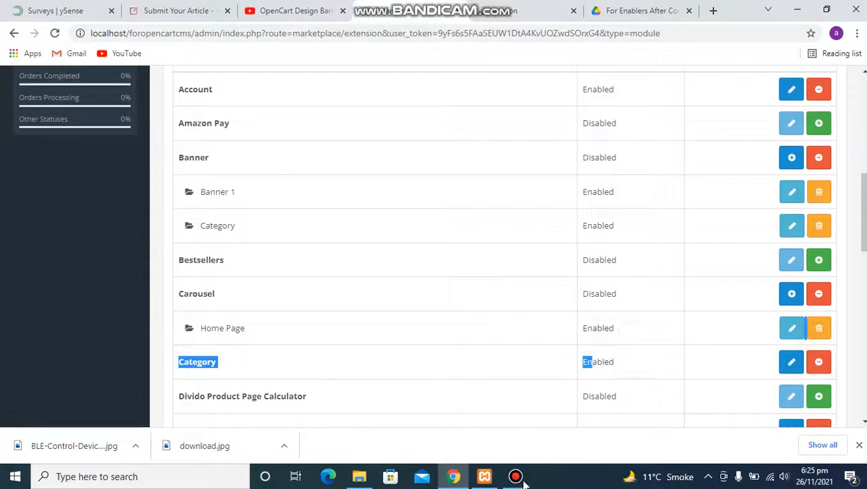